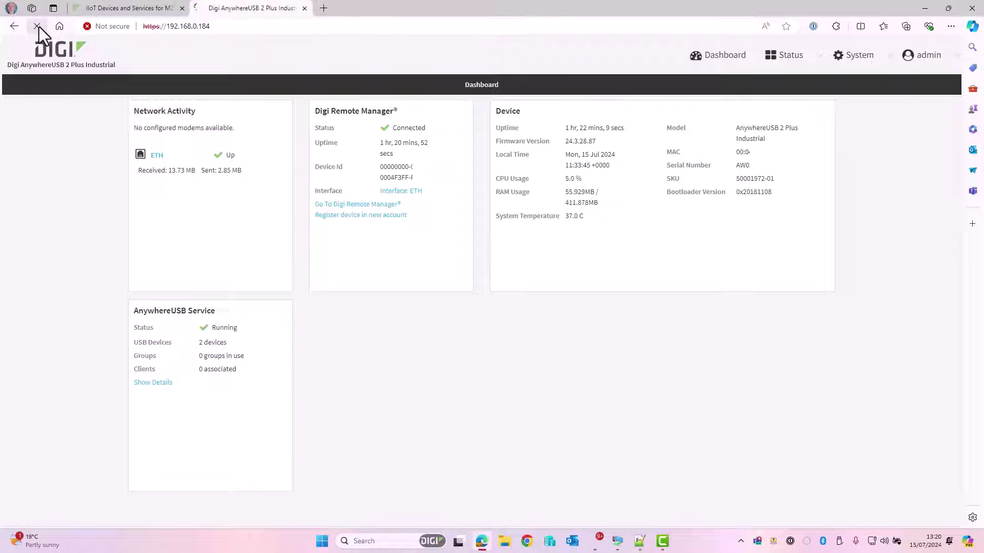
Reload the expired hub page and log in as admin with the saved account password
left_click(36, 26)
left_click(510, 142)
type("admin")
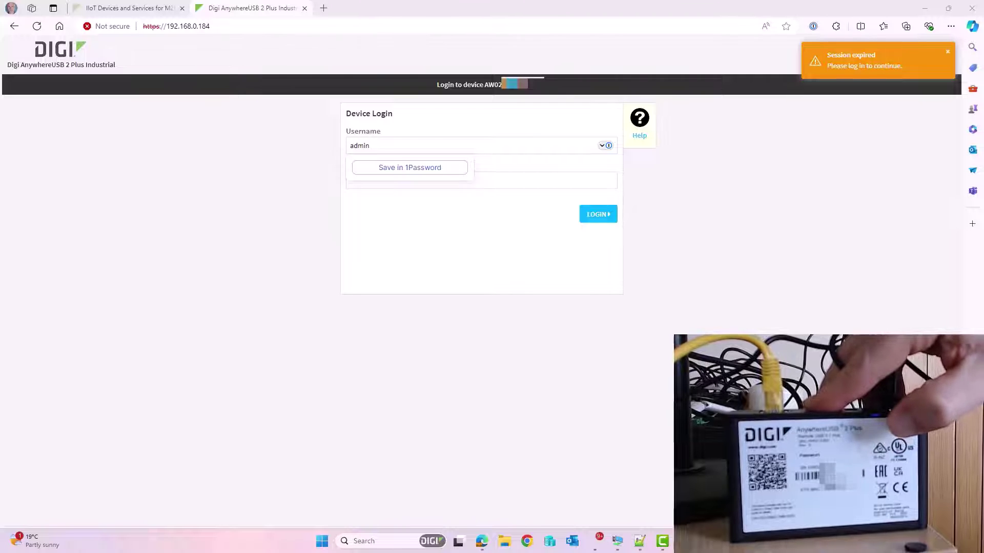
left_click(518, 180)
key("ctrl+v")
key("Return")
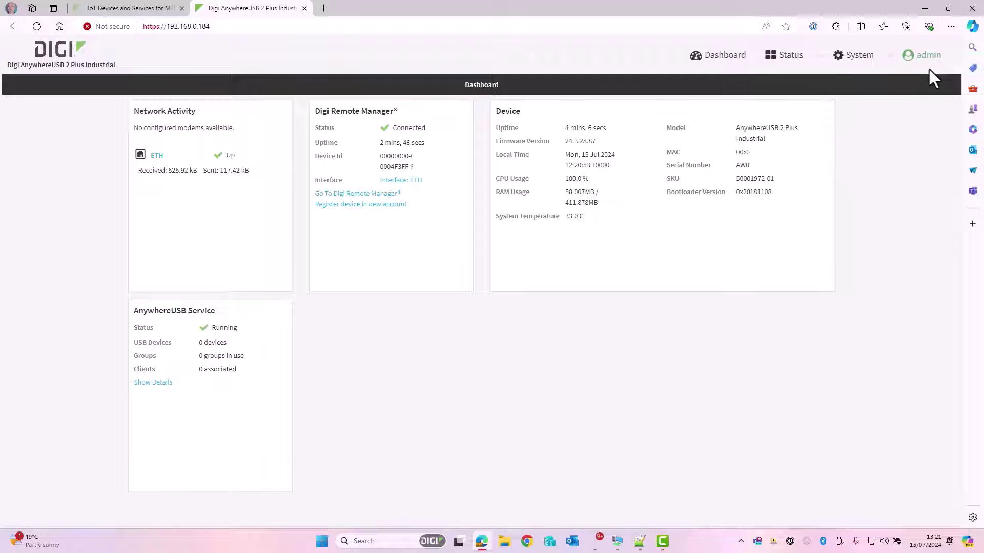
Go to System > AnywhereUSB Configuration and review the Group 1 ports and Local client settings
left_click(855, 58)
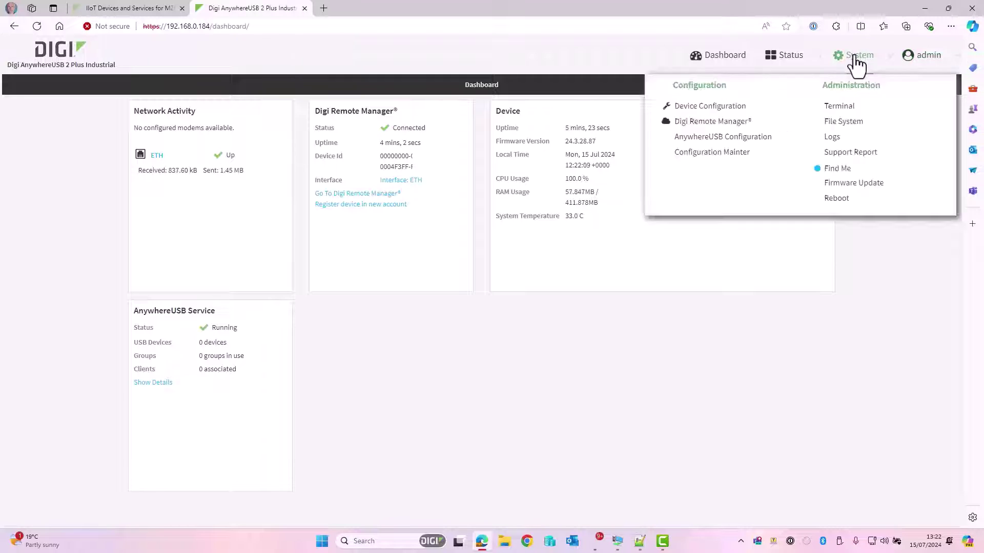
left_click(695, 139)
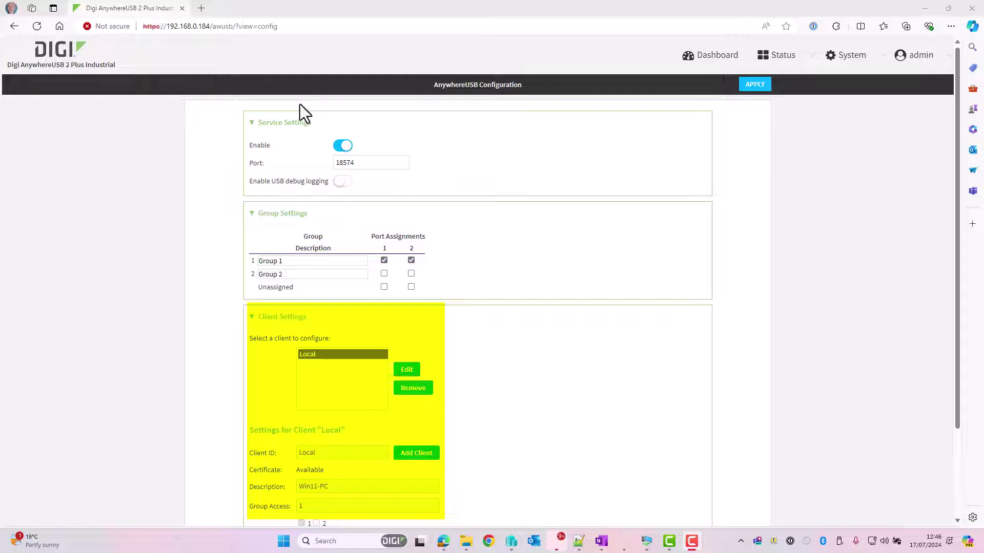
scroll(322, 260, "down", 2)
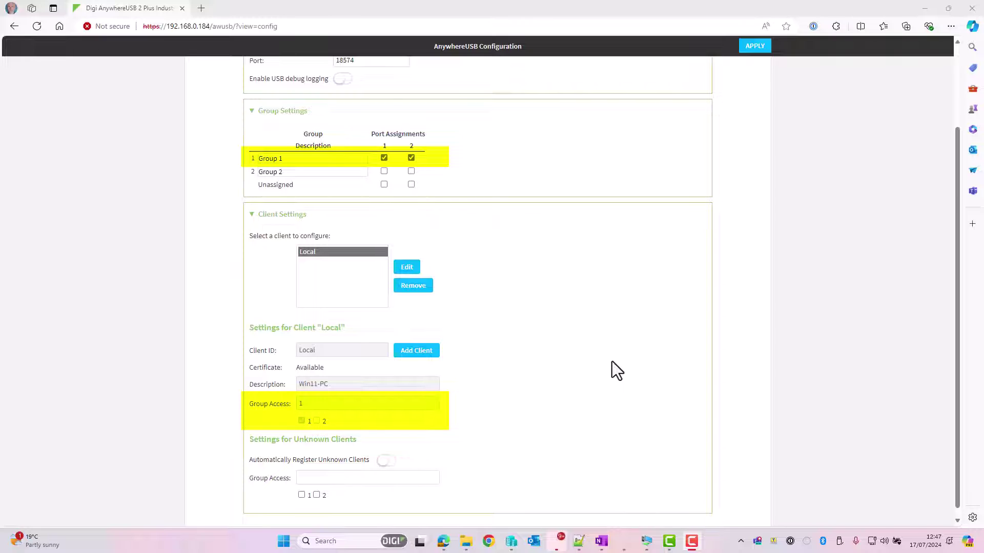
scroll(608, 358, "up", 2)
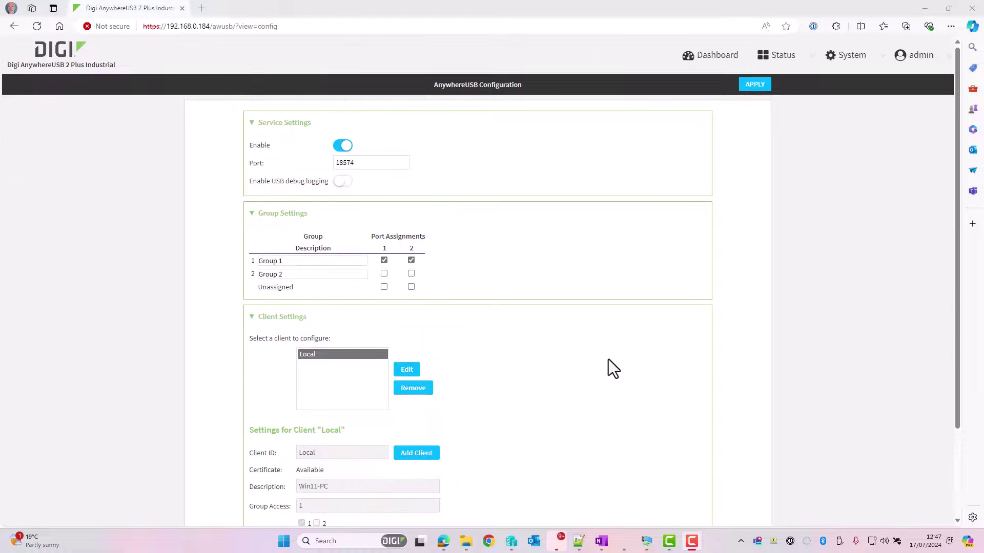
Add client 'Remote' described 'Win11-VM' with Group 1 access, then delete the leftover New Client
scroll(613, 369, "down", 1)
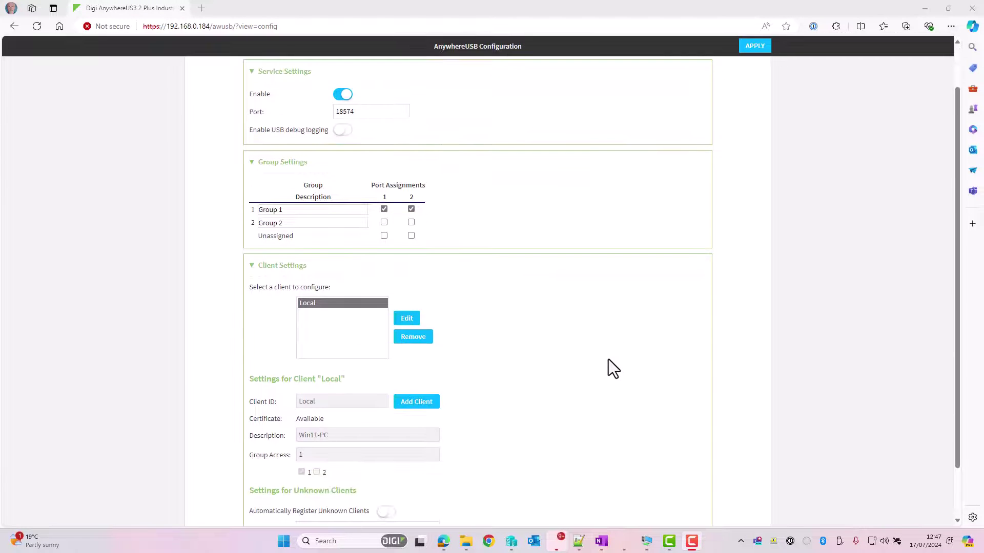
left_click(416, 404)
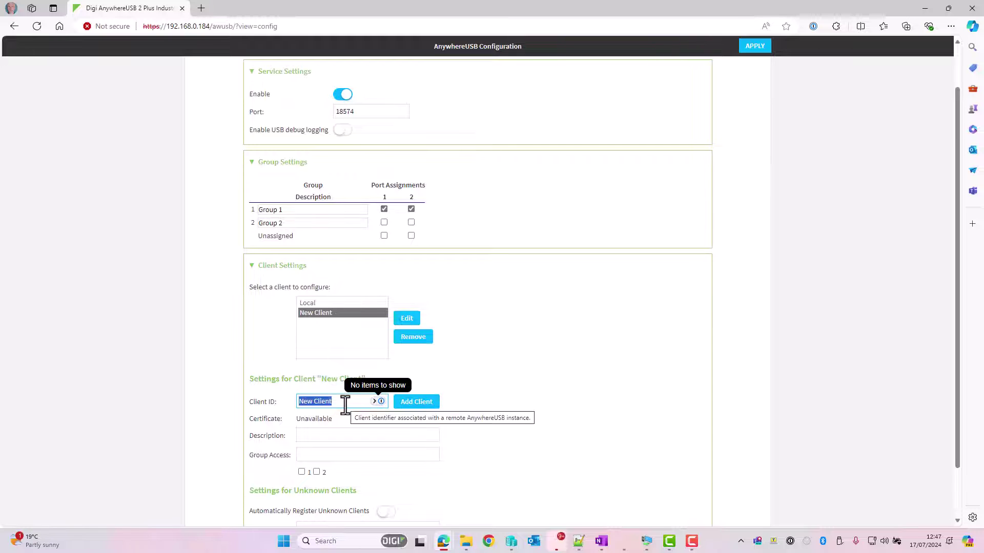
type("R")
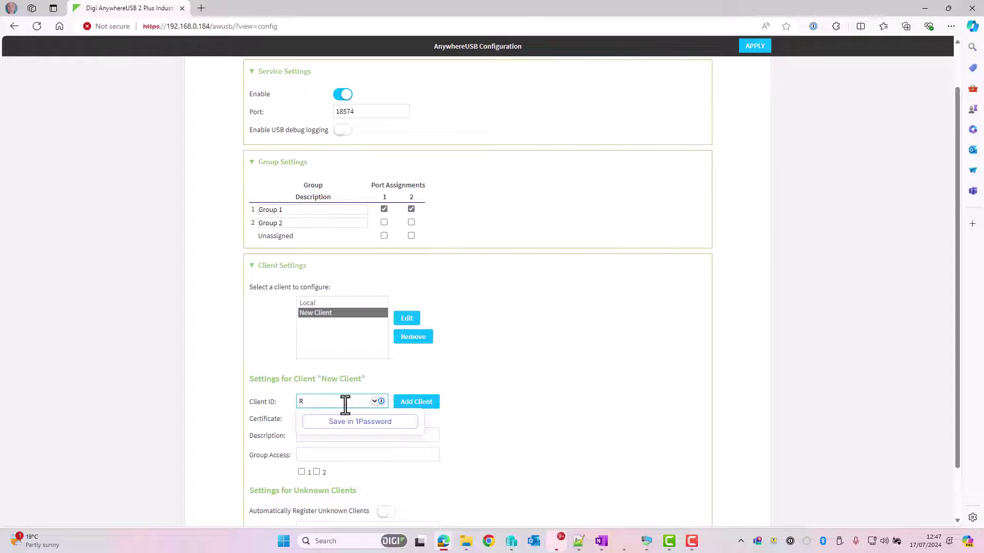
type("emote")
left_click(394, 435)
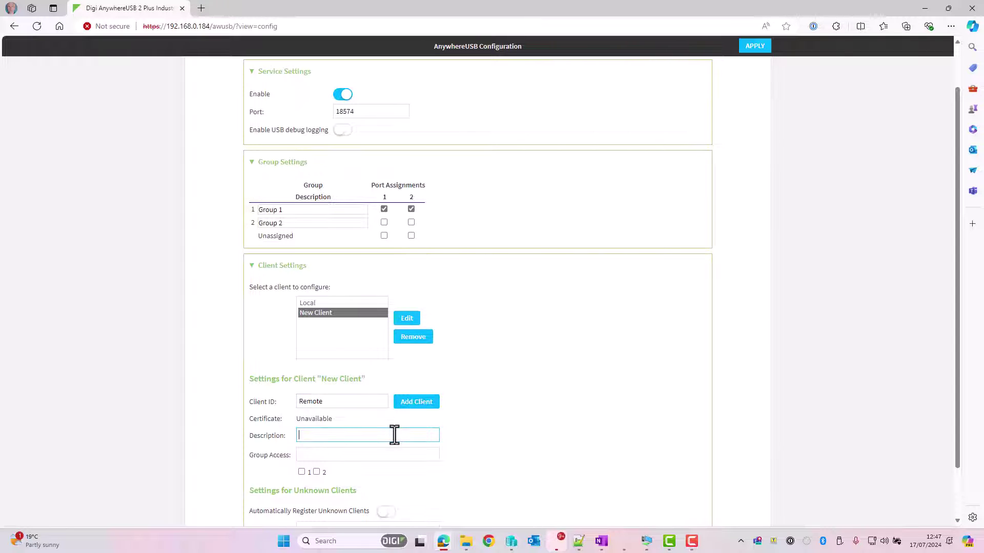
type("Win11-VM")
left_click(301, 472)
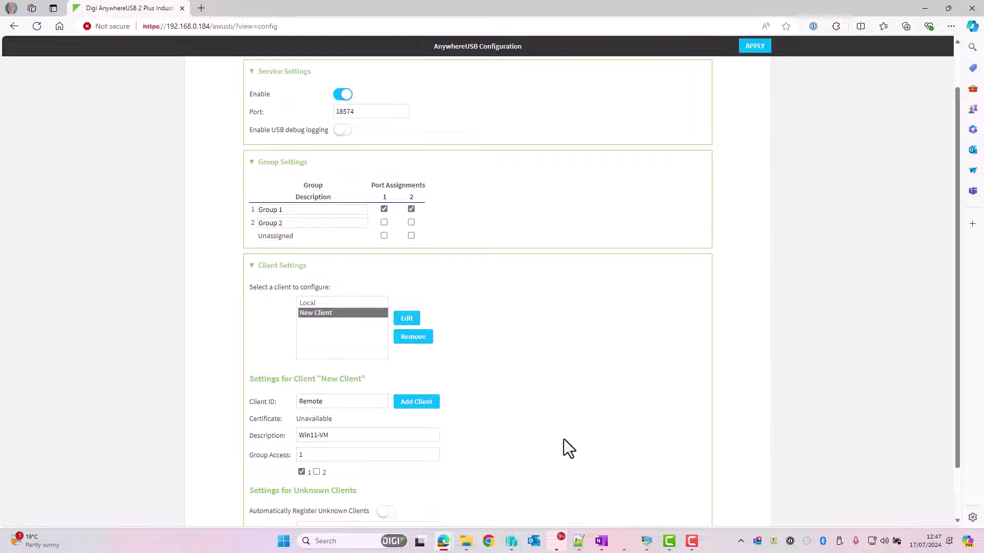
left_click(417, 403)
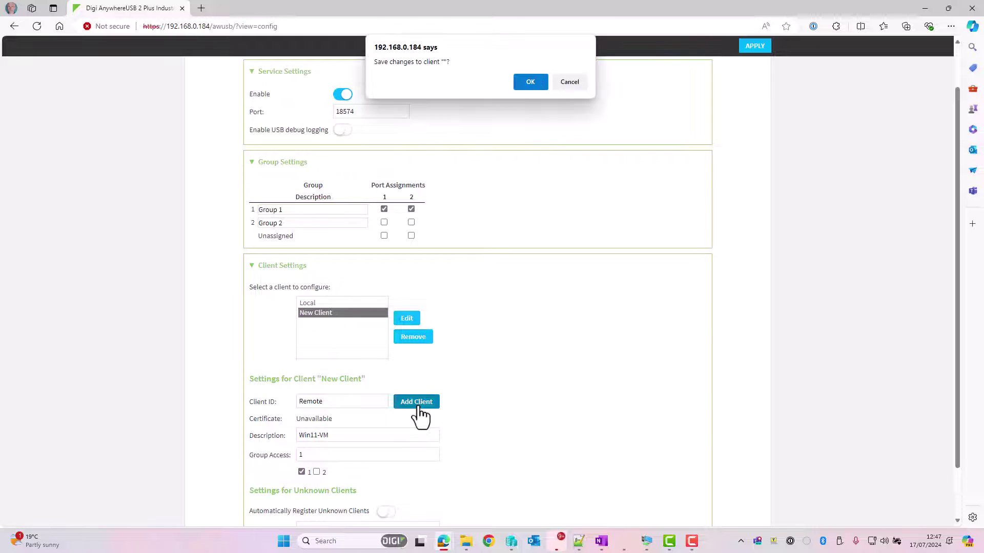
left_click(529, 81)
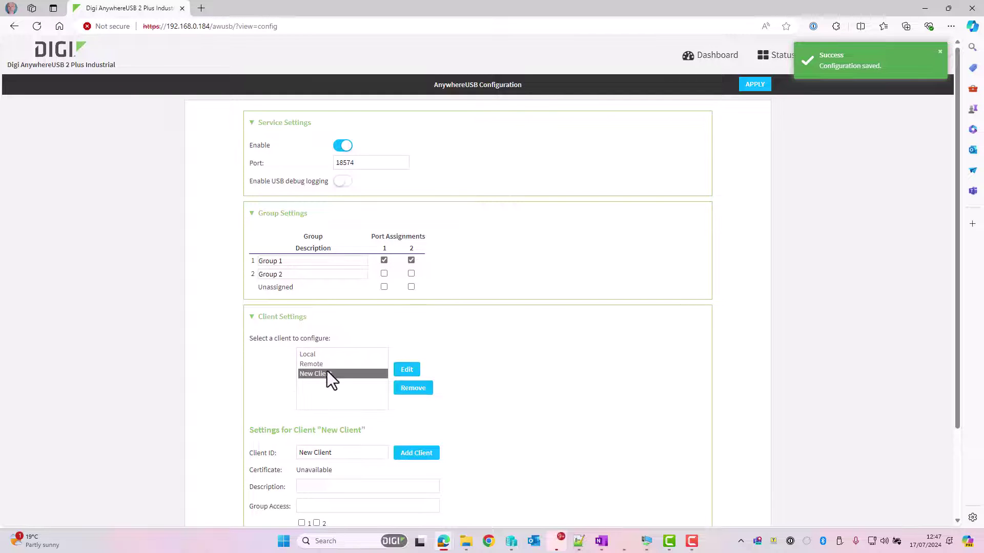
left_click(420, 390)
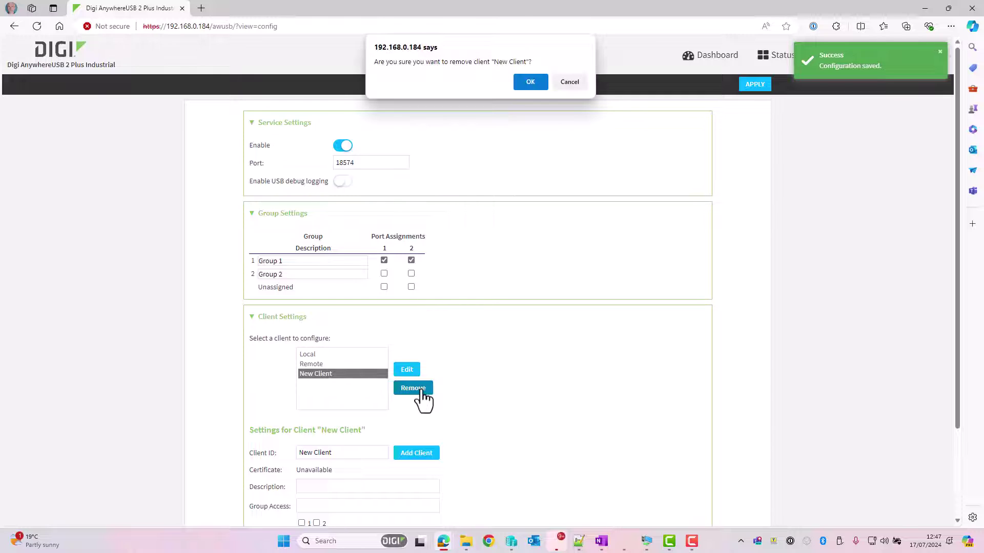
left_click(531, 82)
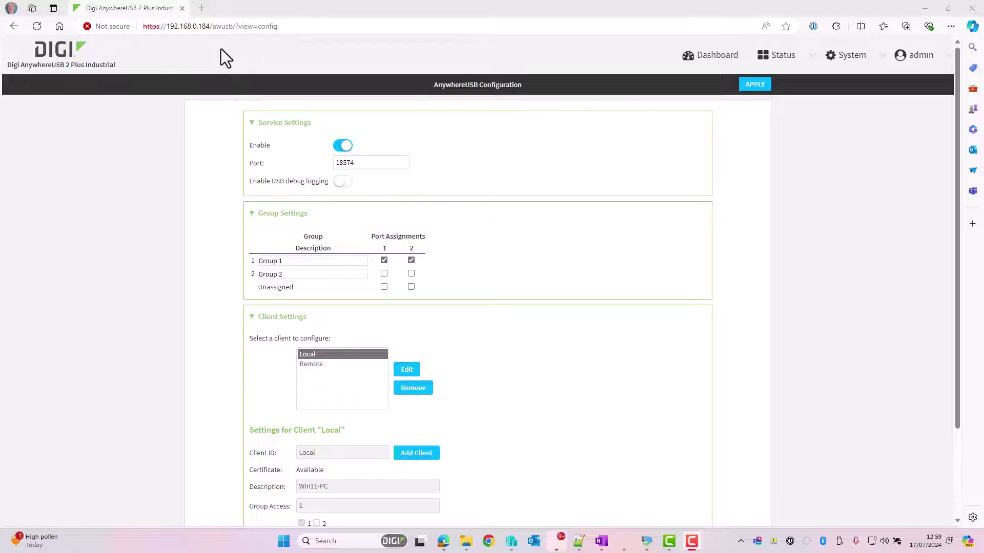
In the VM's Edge, find 'anywh' in Digi's product finder and open the AnywhereUSB 2 Plus resources
left_click(641, 535)
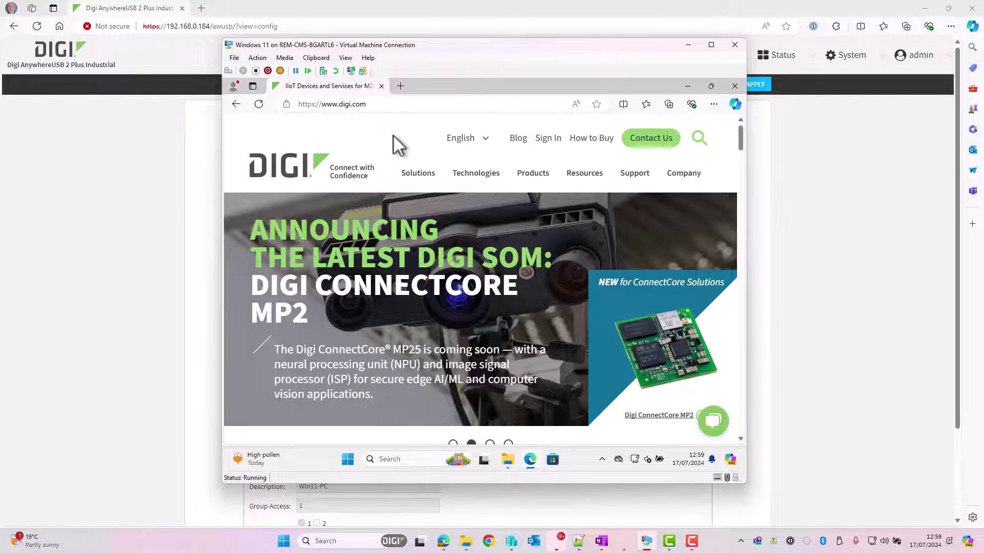
mouse_move(647, 177)
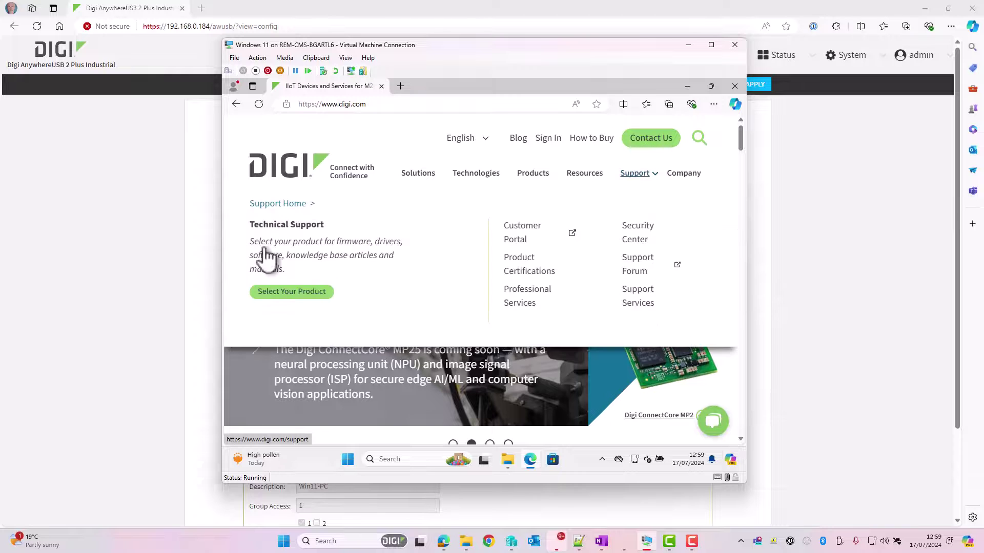
left_click(295, 293)
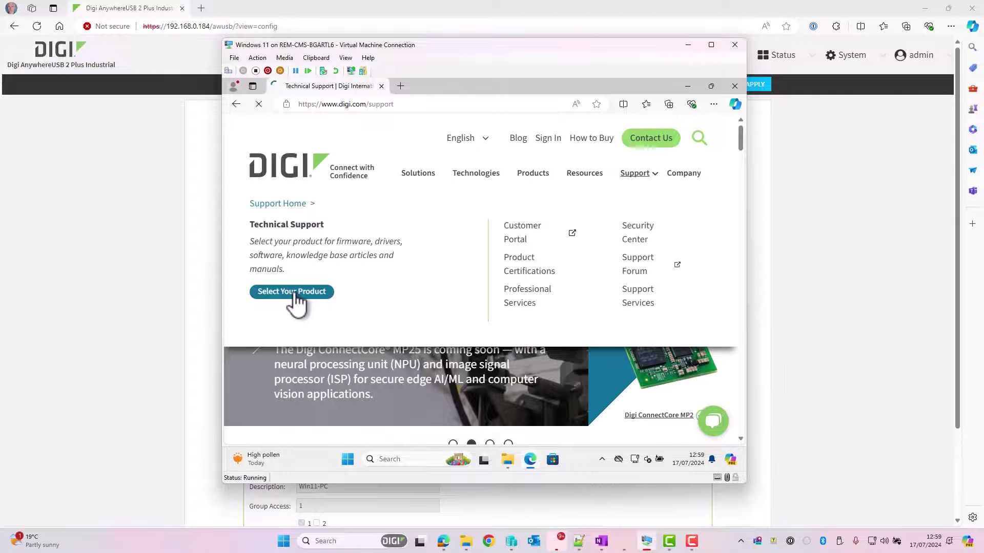
type("anywh")
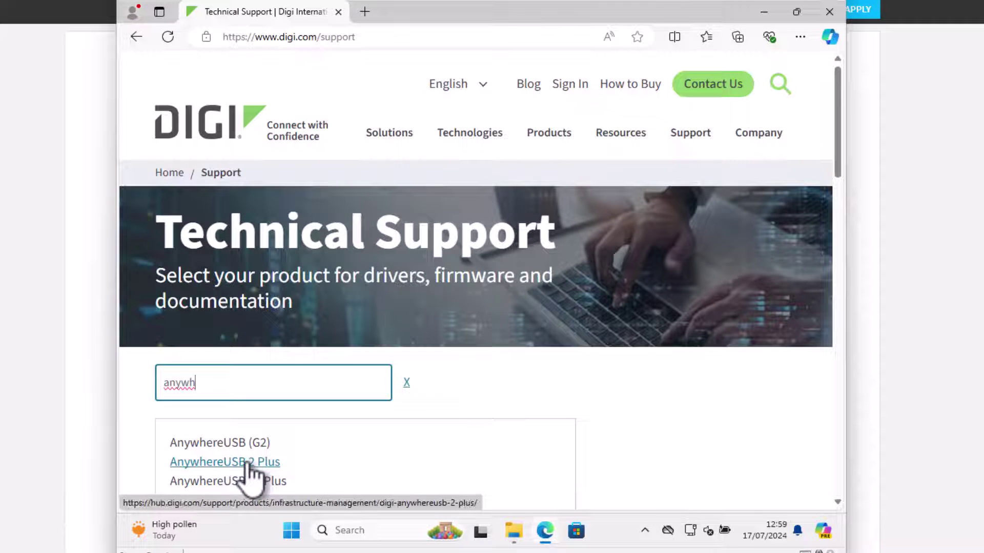
left_click(248, 463)
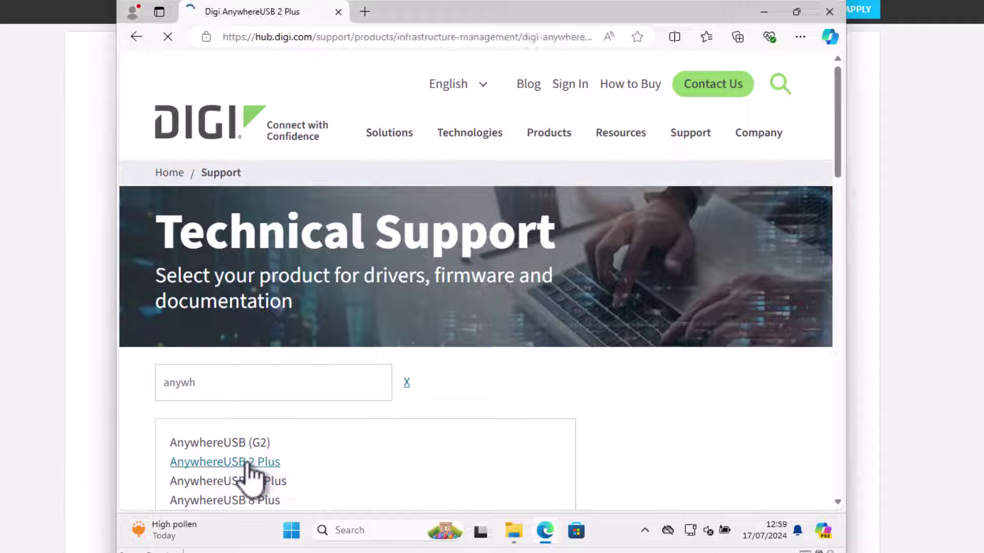
scroll(314, 450, "down", 10)
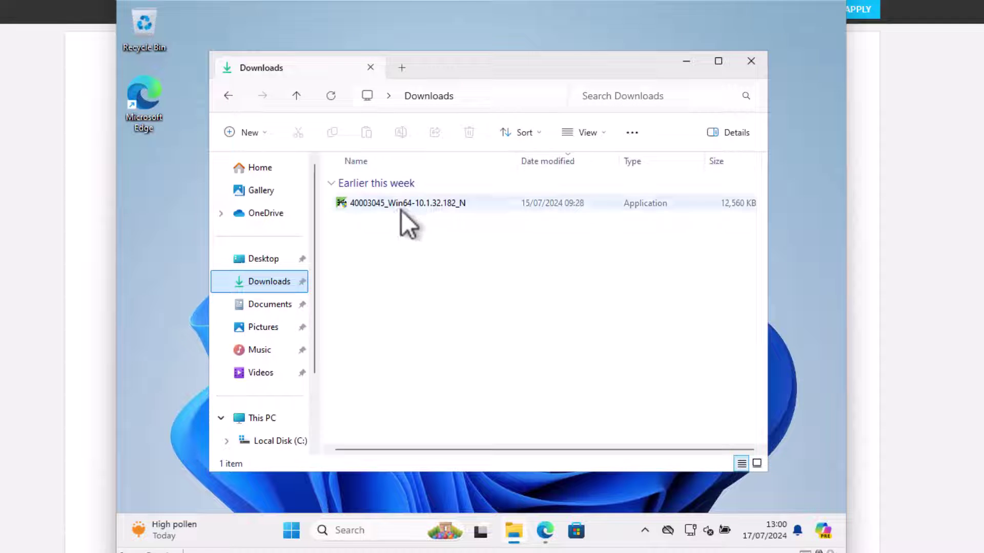
Run the 40003045_Win64-10.1.32.182_N installer in standalone mode and launch AnywhereUSB Manager when finished
double_click(400, 204)
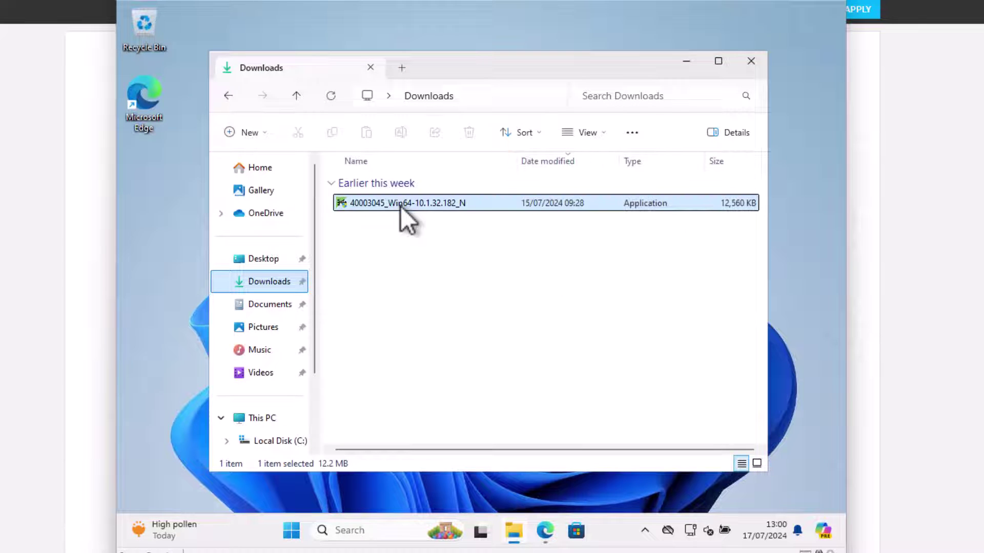
left_click(570, 377)
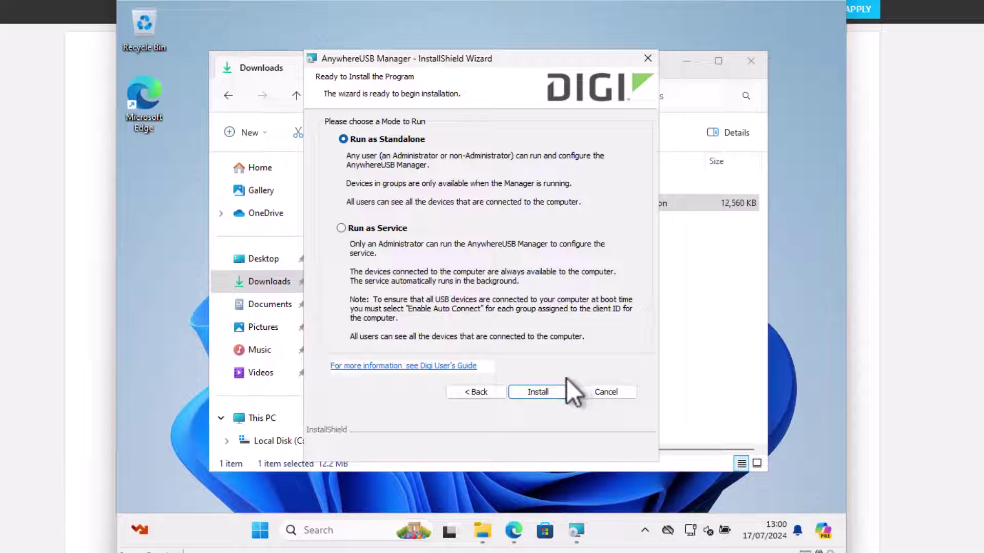
left_click(549, 392)
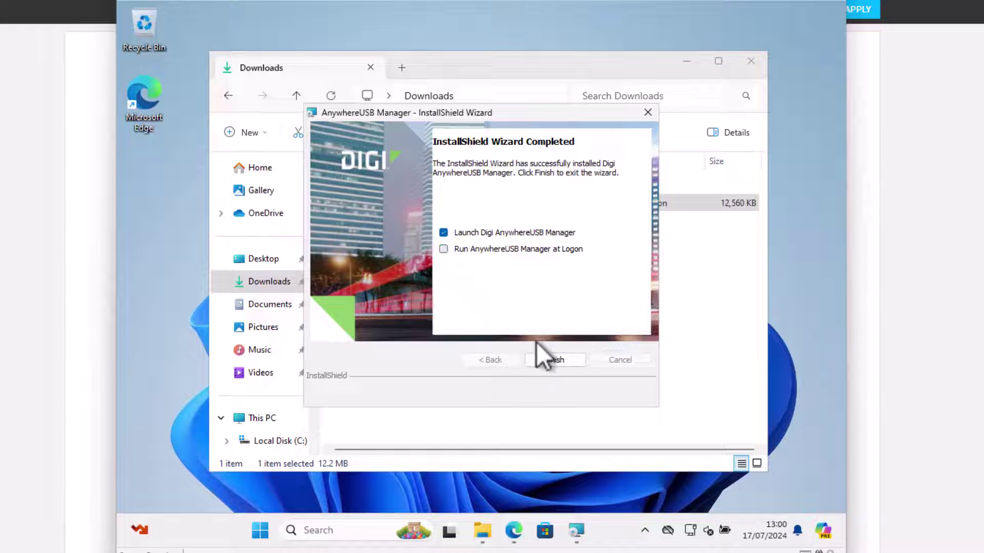
left_click(558, 361)
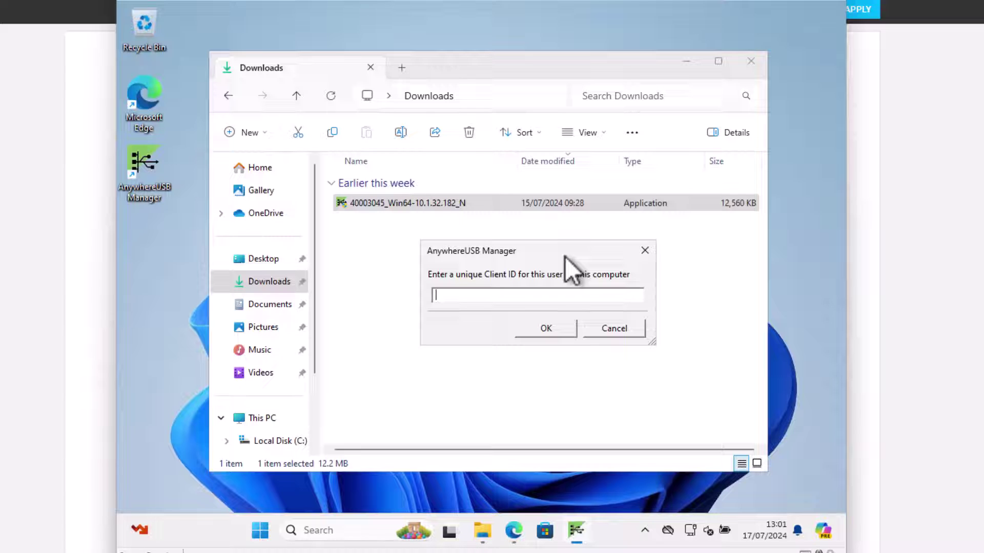
Set the Client ID to Remote and add hub 192.168.0.184:18574 under Known Hubs
type("Remote")
left_click(546, 329)
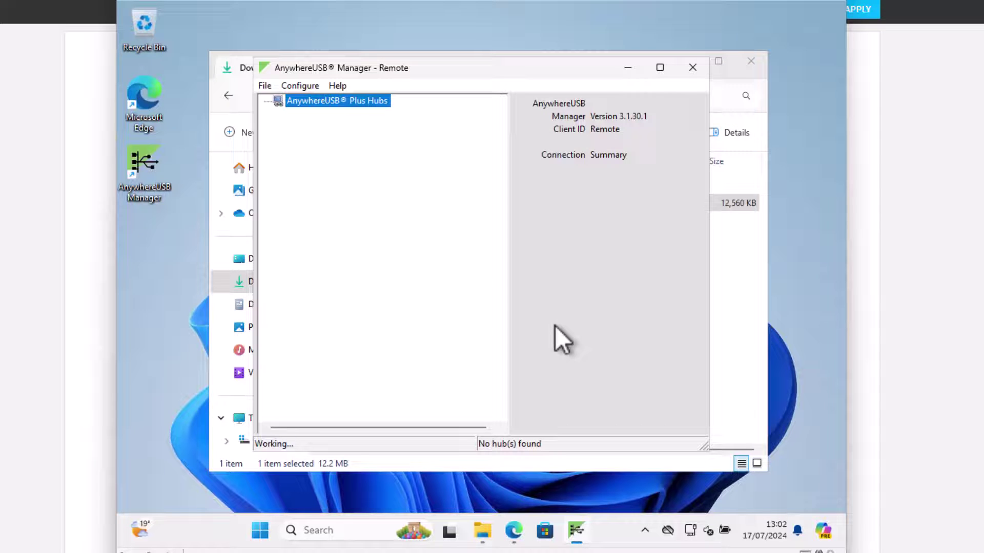
left_click(294, 85)
left_click(319, 102)
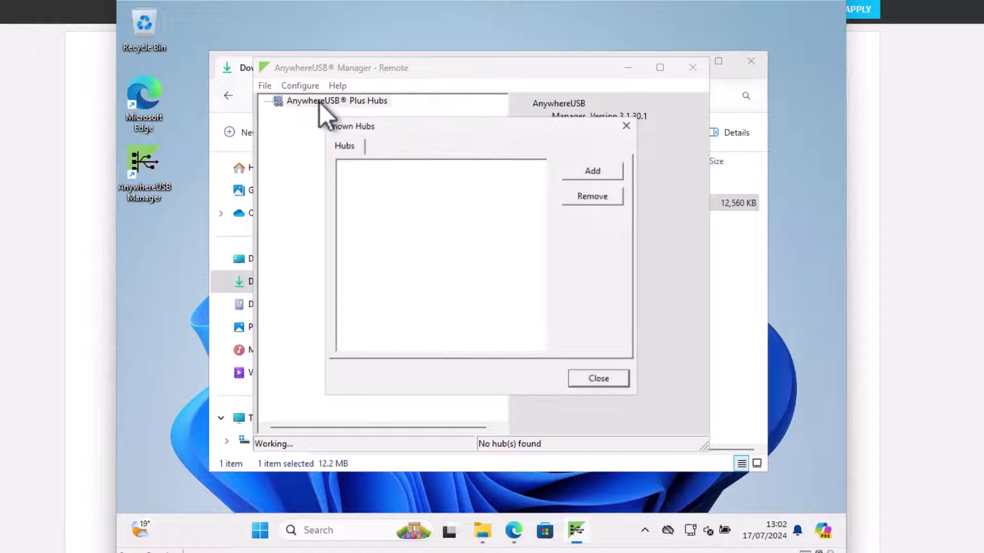
left_click(589, 169)
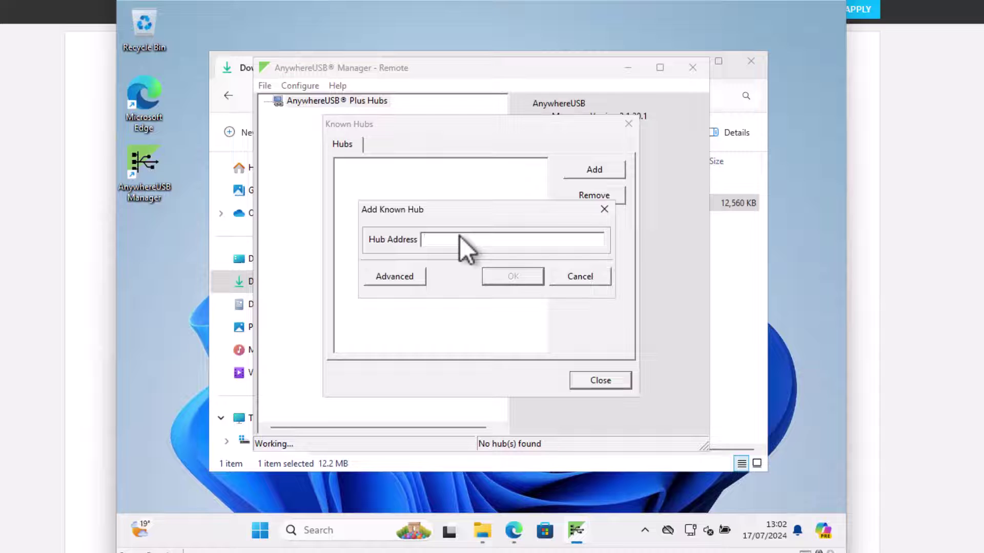
type("192.168.0.184")
left_click(515, 279)
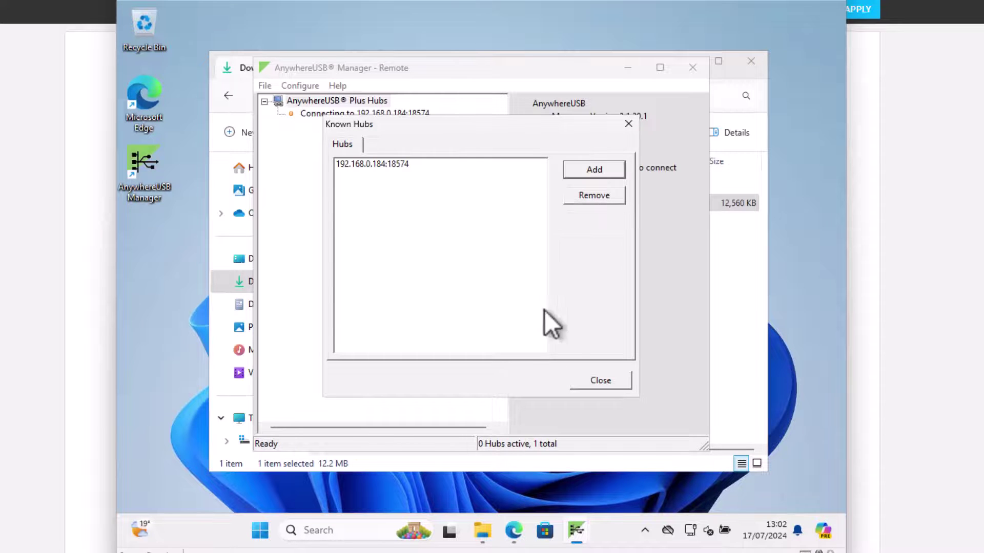
left_click(610, 382)
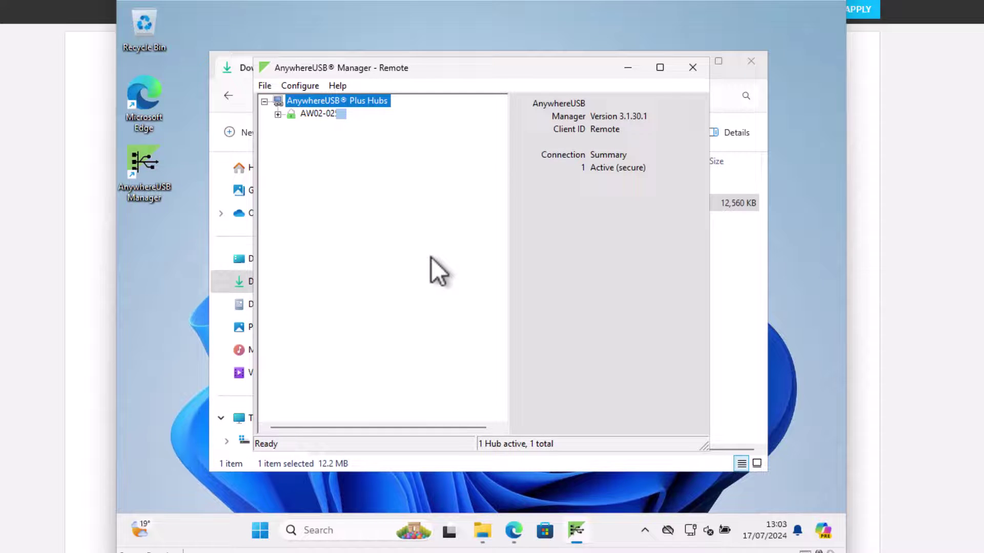
Expand the hub and Group 1, then use Connect to Group to attach the webcam and Ultra drive
left_click(280, 115)
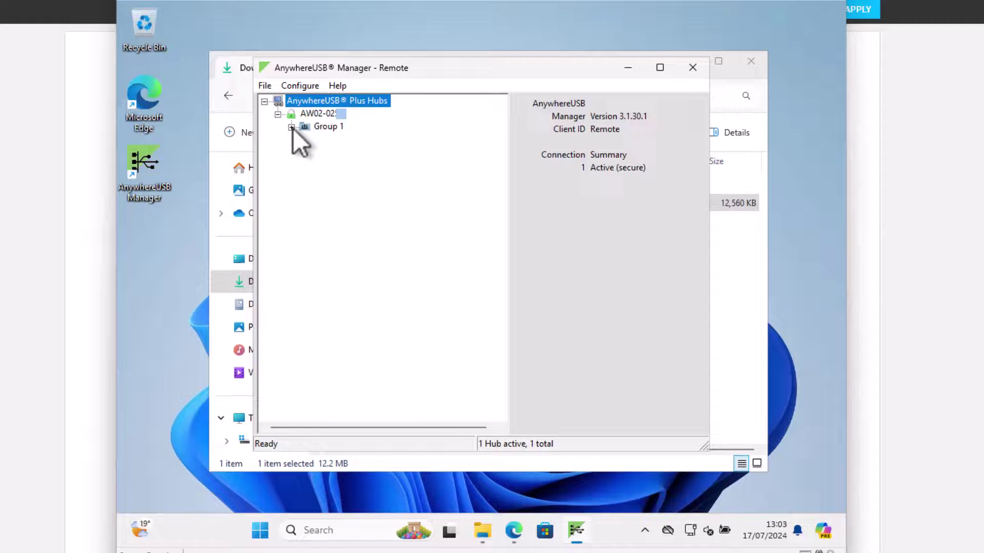
left_click(292, 127)
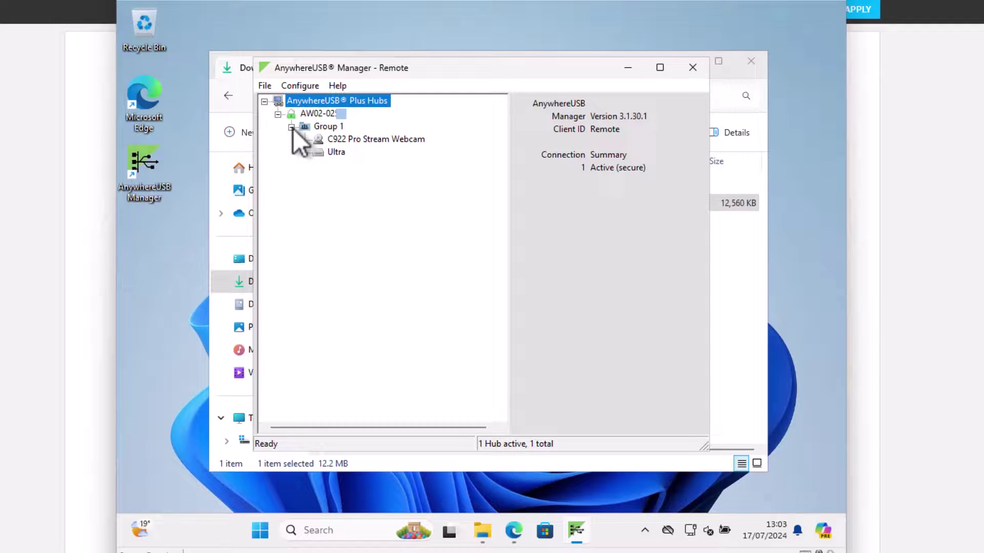
right_click(336, 128)
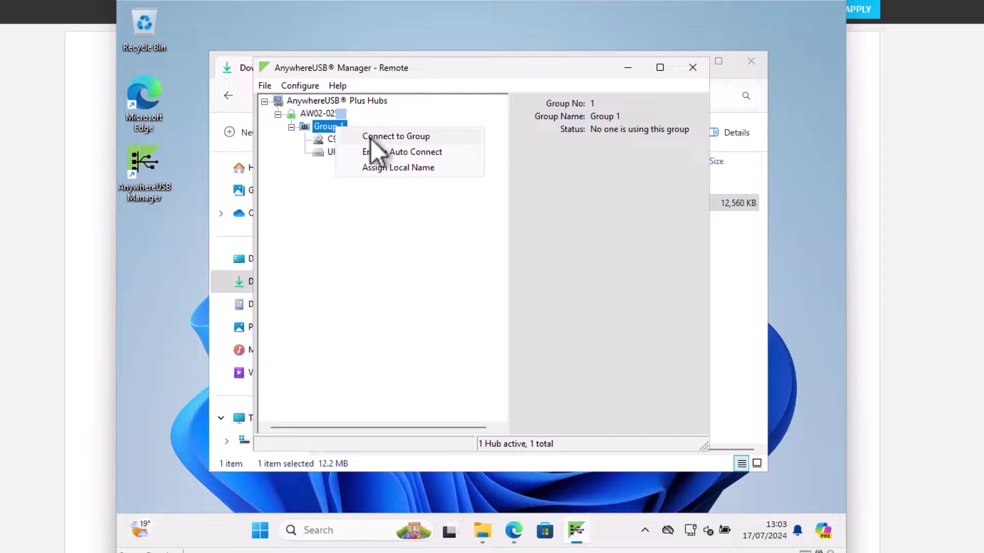
left_click(371, 136)
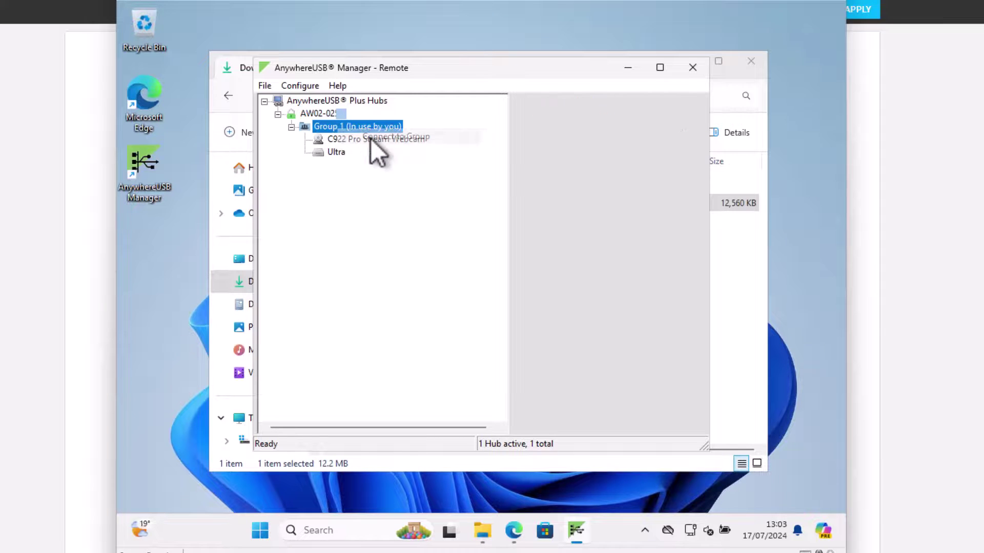
Browse the MP3 files on the remote ESD-USB (E:) drive in File Explorer
left_click(482, 532)
scroll(296, 352, "down", 3)
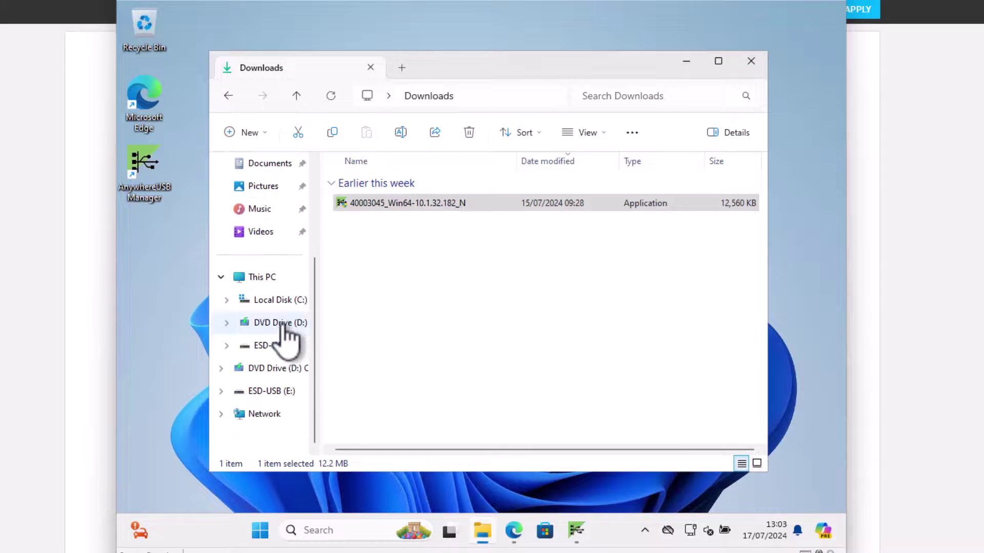
left_click(277, 342)
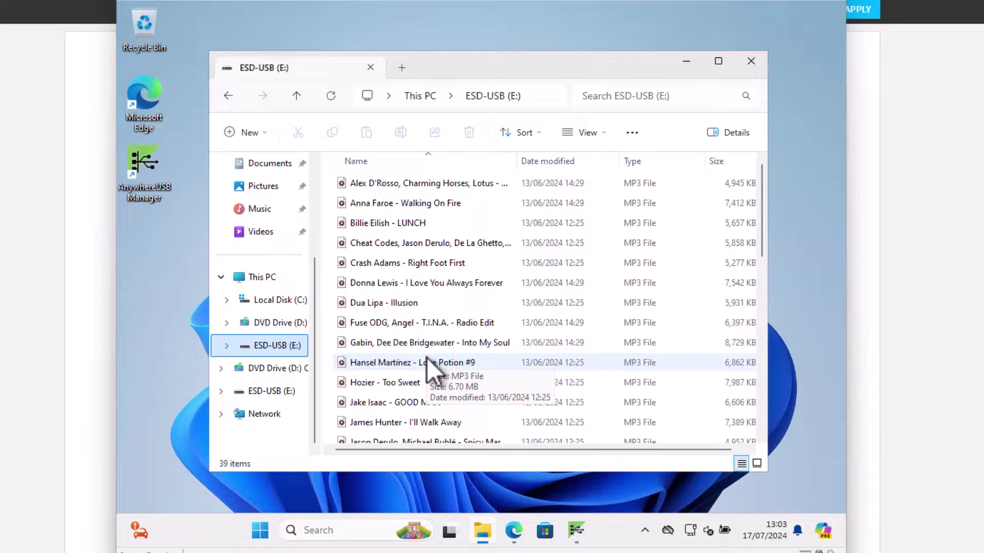
Search Start for 'camera' and open the Camera app to view the hub's webcam feed
left_click(258, 525)
type("camera")
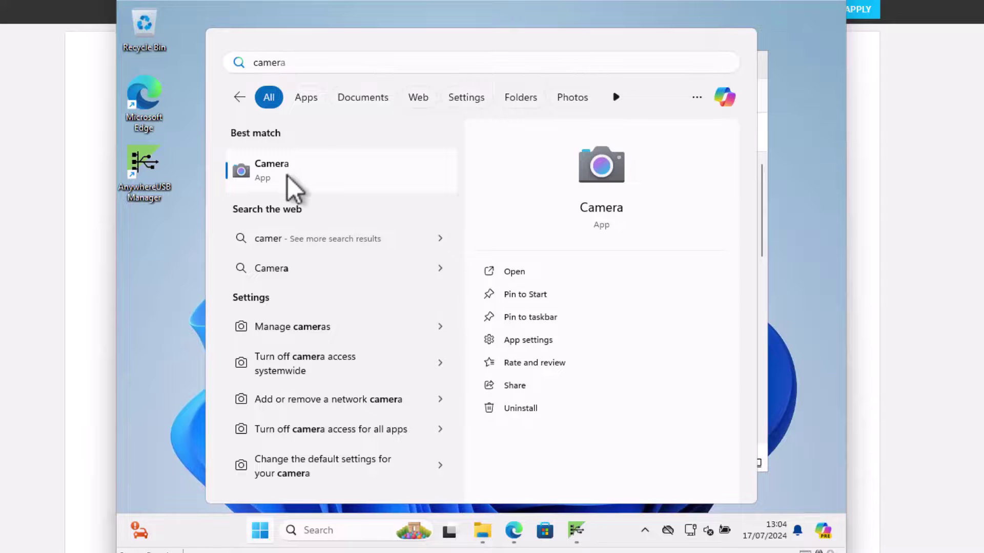
left_click(287, 177)
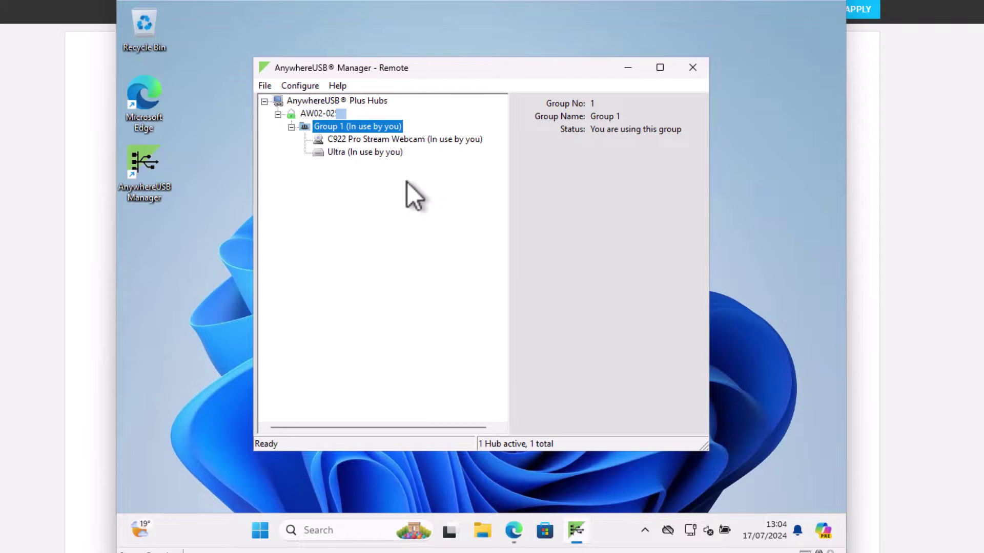
Choose Disconnect from Group on Group 1 to release its devices
right_click(337, 124)
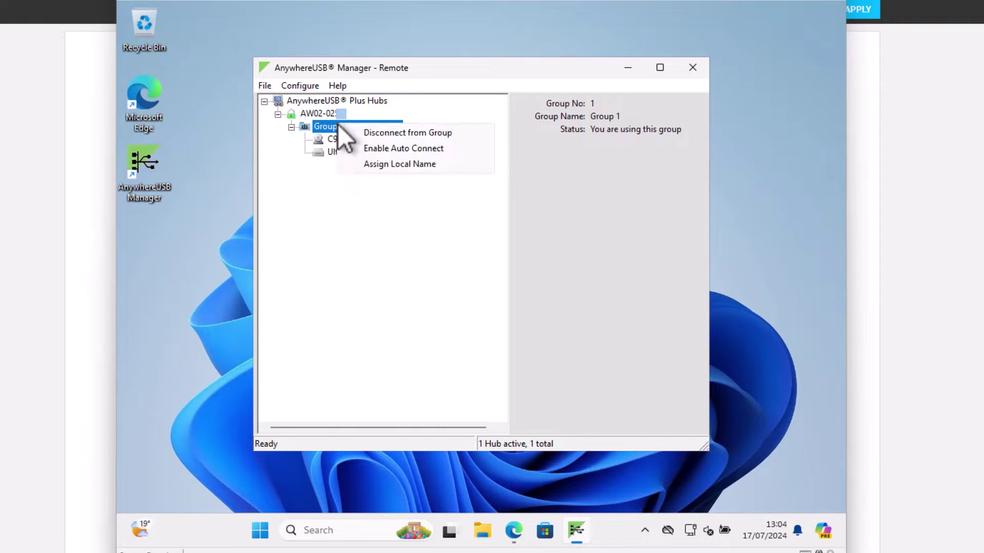
left_click(411, 131)
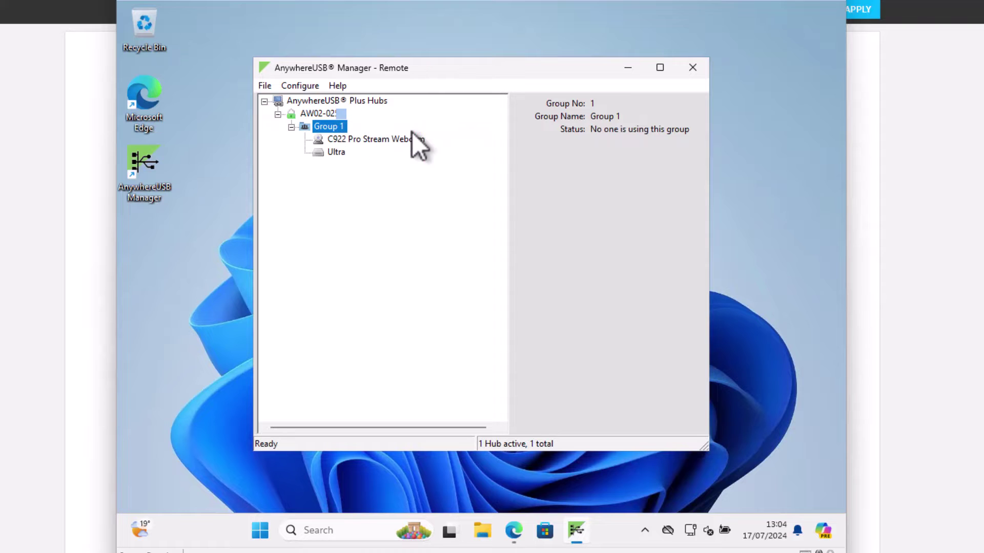